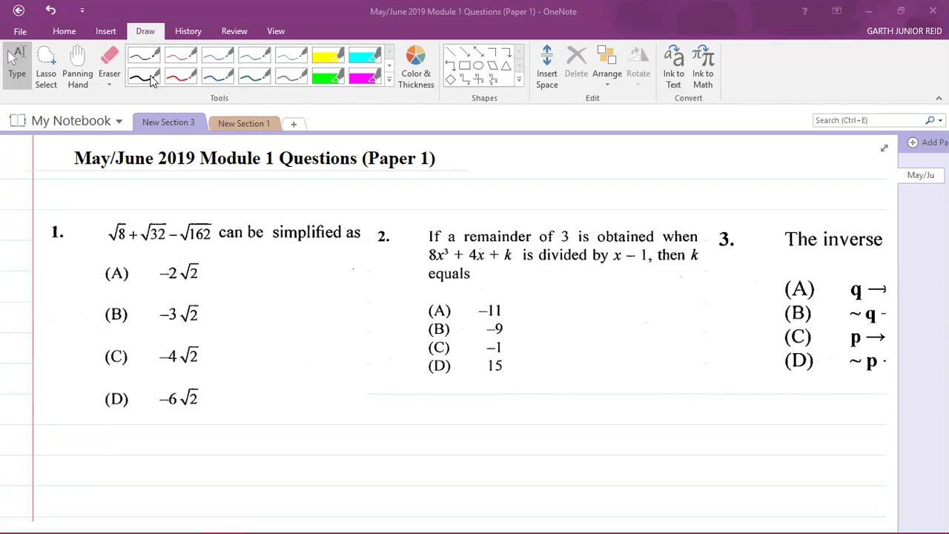
- In blue ink, handwrite 8 = 2×4, 32 = 2×16 and 162 = 2×81 beside question 1's options
{"action": "left_click", "coordinate": [225, 76]}
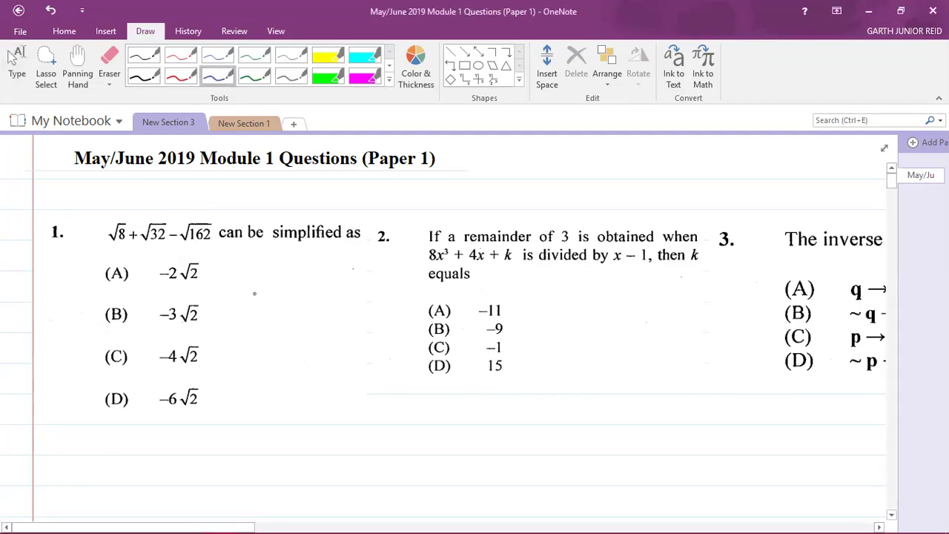
{"action": "mouse_move", "coordinate": [263, 266]}
{"action": "left_mouse_down"}
{"action": "mouse_move", "coordinate": [253, 281]}
{"action": "mouse_move", "coordinate": [261, 266]}
{"action": "mouse_move", "coordinate": [286, 275]}
{"action": "left_mouse_up"}
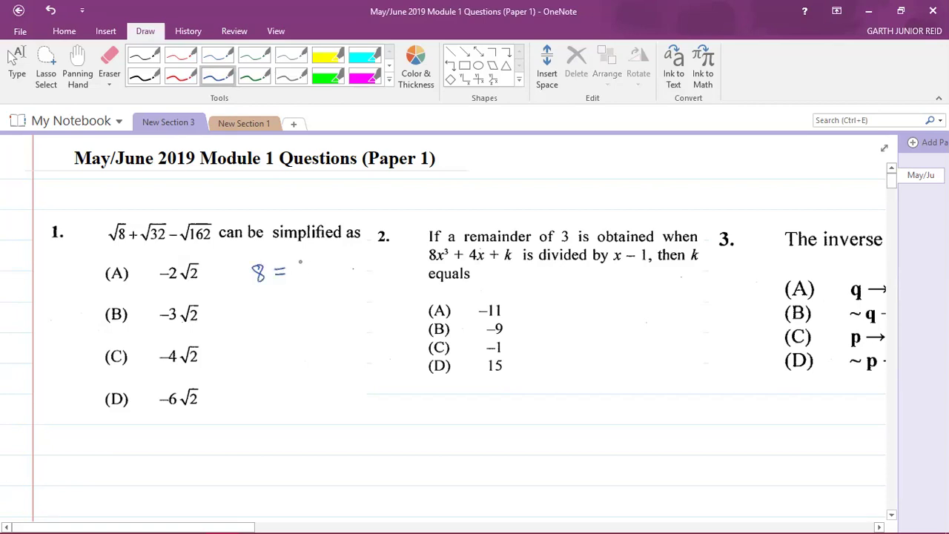
{"action": "mouse_move", "coordinate": [301, 265]}
{"action": "left_mouse_down"}
{"action": "mouse_move", "coordinate": [314, 278]}
{"action": "mouse_move", "coordinate": [359, 271]}
{"action": "left_mouse_up"}
{"action": "left_click_drag", "start_coordinate": [353, 257], "coordinate": [353, 277]}
{"action": "mouse_move", "coordinate": [250, 301]}
{"action": "left_mouse_down"}
{"action": "mouse_move", "coordinate": [247, 320]}
{"action": "mouse_move", "coordinate": [337, 306]}
{"action": "mouse_move", "coordinate": [328, 311]}
{"action": "left_mouse_up"}
{"action": "mouse_move", "coordinate": [348, 291]}
{"action": "left_mouse_down"}
{"action": "mouse_move", "coordinate": [350, 310]}
{"action": "mouse_move", "coordinate": [362, 301]}
{"action": "left_mouse_up"}
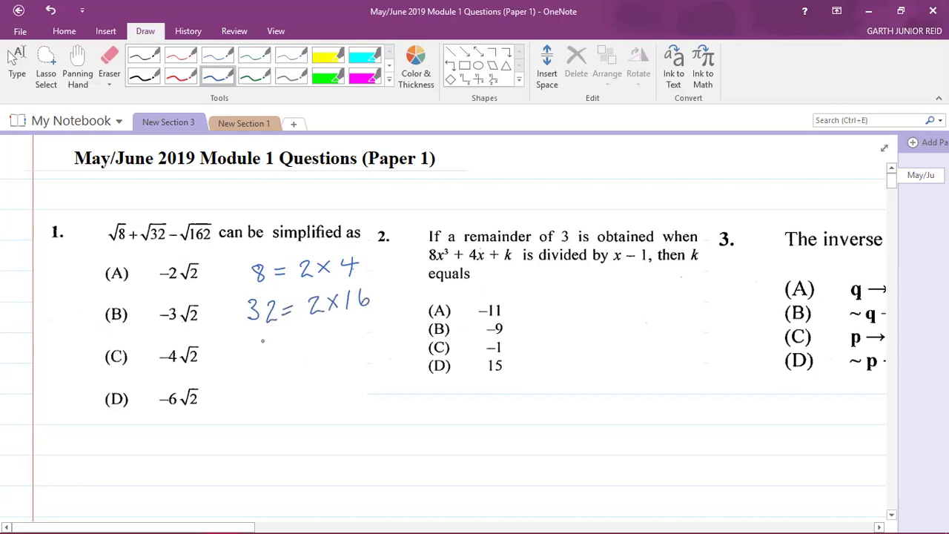
{"action": "mouse_move", "coordinate": [264, 339]}
{"action": "left_mouse_down"}
{"action": "mouse_move", "coordinate": [263, 355]}
{"action": "mouse_move", "coordinate": [291, 353]}
{"action": "mouse_move", "coordinate": [306, 339]}
{"action": "left_mouse_up"}
{"action": "mouse_move", "coordinate": [296, 348]}
{"action": "left_mouse_down"}
{"action": "mouse_move", "coordinate": [359, 340]}
{"action": "mouse_move", "coordinate": [351, 341]}
{"action": "left_mouse_up"}
{"action": "mouse_move", "coordinate": [375, 322]}
{"action": "left_mouse_down"}
{"action": "mouse_move", "coordinate": [371, 340]}
{"action": "mouse_move", "coordinate": [374, 323]}
{"action": "left_mouse_up"}
{"action": "left_click_drag", "start_coordinate": [384, 321], "coordinate": [383, 337]}
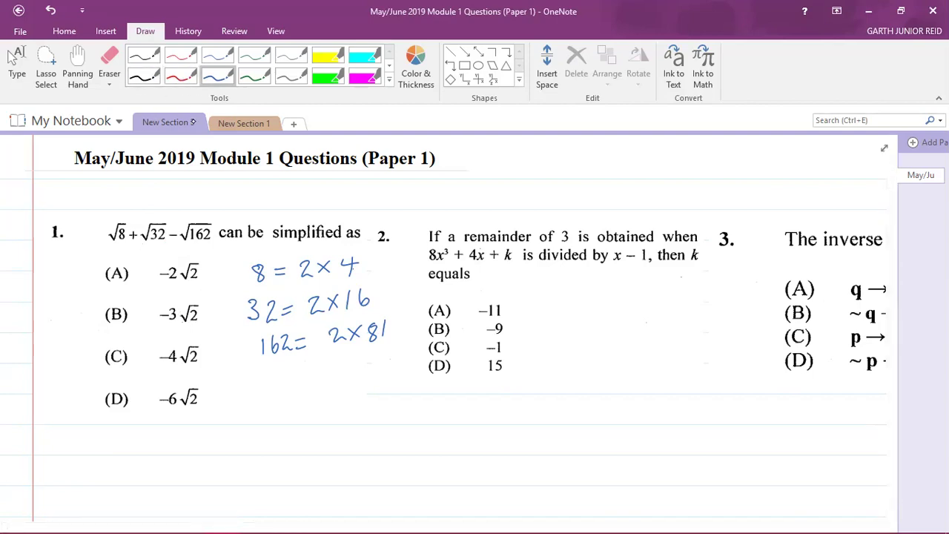
{"action": "left_click", "coordinate": [255, 75]}
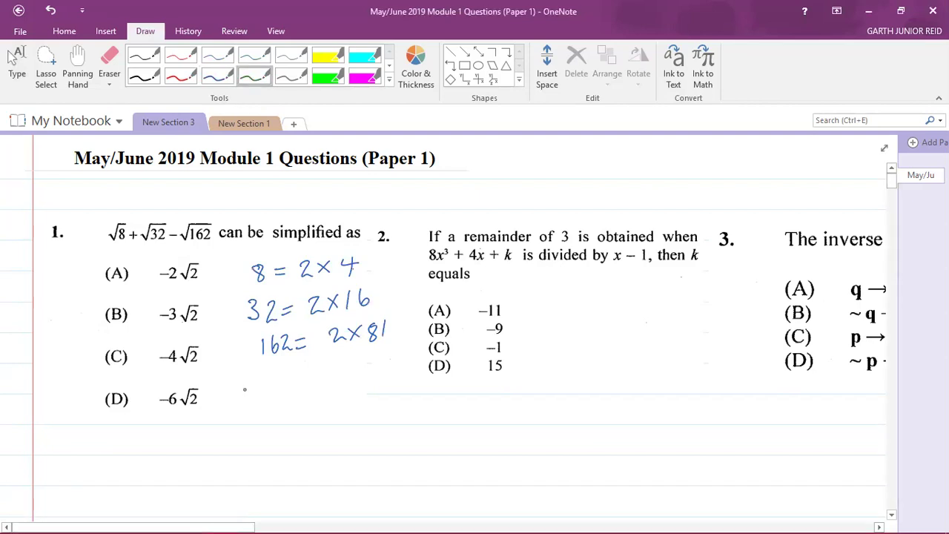
- In green ink, write √ab = √a√b below the blue factorisations
{"action": "mouse_move", "coordinate": [246, 390]}
{"action": "left_mouse_down"}
{"action": "mouse_move", "coordinate": [283, 383]}
{"action": "mouse_move", "coordinate": [273, 406]}
{"action": "left_mouse_up"}
{"action": "left_click_drag", "start_coordinate": [276, 386], "coordinate": [279, 405]}
{"action": "left_click_drag", "start_coordinate": [302, 397], "coordinate": [317, 397]}
{"action": "mouse_move", "coordinate": [301, 405]}
{"action": "left_mouse_down"}
{"action": "mouse_move", "coordinate": [352, 384]}
{"action": "mouse_move", "coordinate": [338, 403]}
{"action": "mouse_move", "coordinate": [361, 407]}
{"action": "mouse_move", "coordinate": [387, 384]}
{"action": "mouse_move", "coordinate": [374, 408]}
{"action": "mouse_move", "coordinate": [443, 412]}
{"action": "left_mouse_up"}
- Add the condition ; a,b ∈ ℝ after the rule
{"action": "left_click_drag", "start_coordinate": [446, 403], "coordinate": [449, 414]}
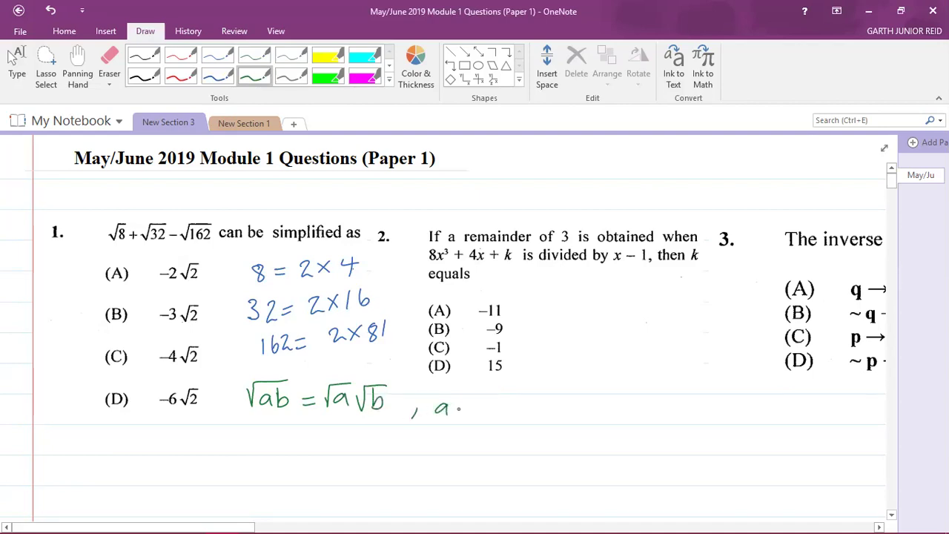
{"action": "left_click", "coordinate": [417, 399]}
{"action": "mouse_move", "coordinate": [459, 413]}
{"action": "left_mouse_down"}
{"action": "mouse_move", "coordinate": [455, 422]}
{"action": "mouse_move", "coordinate": [501, 412]}
{"action": "left_mouse_up"}
{"action": "left_click_drag", "start_coordinate": [508, 402], "coordinate": [511, 419]}
{"action": "left_click_drag", "start_coordinate": [513, 411], "coordinate": [524, 419]}
{"action": "left_click", "coordinate": [528, 418]}
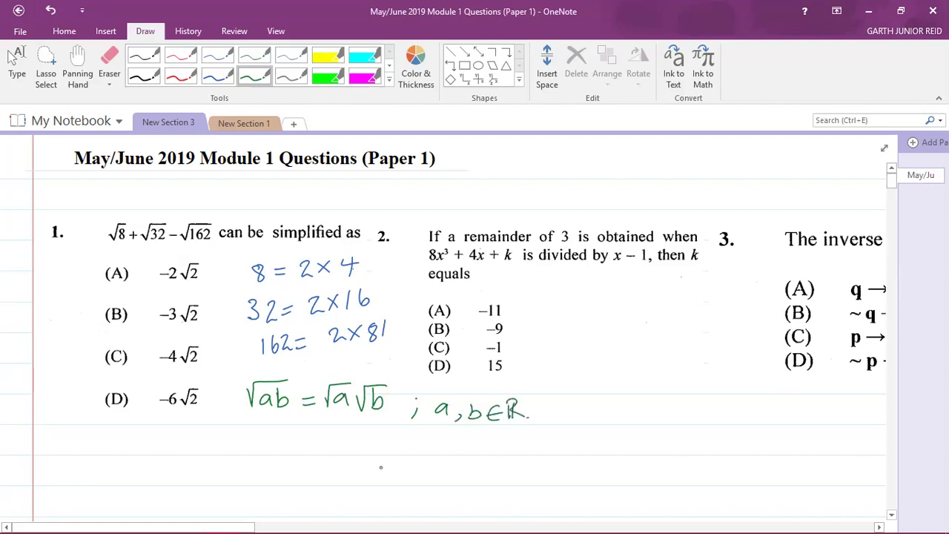
{"action": "left_click", "coordinate": [143, 75]}
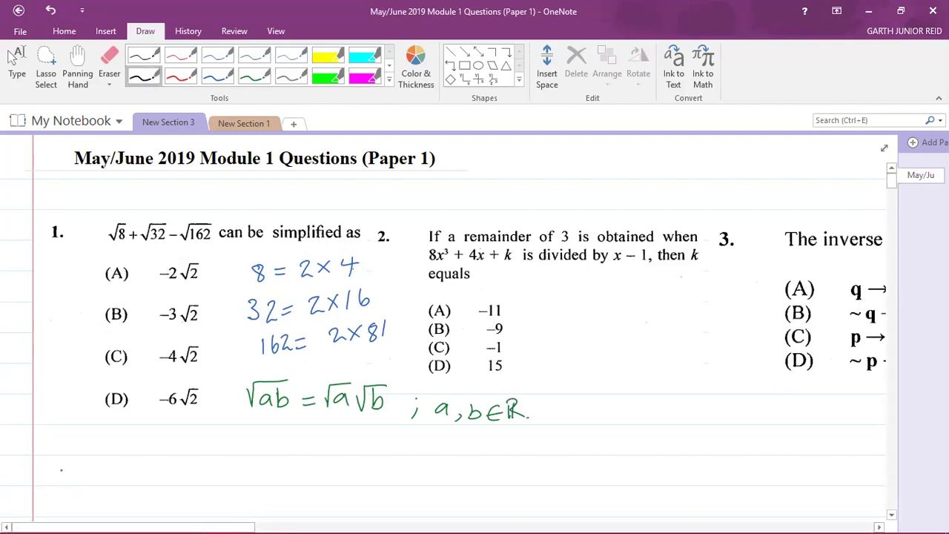
- In black ink, write √8 = √(2×4) = on a new line below question 1
{"action": "left_click_drag", "start_coordinate": [60, 468], "coordinate": [97, 454]}
{"action": "mouse_move", "coordinate": [93, 462]}
{"action": "left_mouse_down"}
{"action": "mouse_move", "coordinate": [83, 474]}
{"action": "mouse_move", "coordinate": [92, 461]}
{"action": "mouse_move", "coordinate": [133, 477]}
{"action": "mouse_move", "coordinate": [176, 454]}
{"action": "mouse_move", "coordinate": [253, 452]}
{"action": "left_mouse_up"}
{"action": "left_click_drag", "start_coordinate": [181, 472], "coordinate": [199, 486]}
{"action": "mouse_move", "coordinate": [203, 475]}
{"action": "left_mouse_down"}
{"action": "mouse_move", "coordinate": [217, 481]}
{"action": "mouse_move", "coordinate": [204, 487]}
{"action": "left_mouse_up"}
{"action": "mouse_move", "coordinate": [230, 466]}
{"action": "left_mouse_down"}
{"action": "mouse_move", "coordinate": [223, 477]}
{"action": "mouse_move", "coordinate": [243, 475]}
{"action": "left_mouse_up"}
{"action": "left_click_drag", "start_coordinate": [237, 466], "coordinate": [238, 491]}
{"action": "left_click_drag", "start_coordinate": [291, 474], "coordinate": [305, 481]}
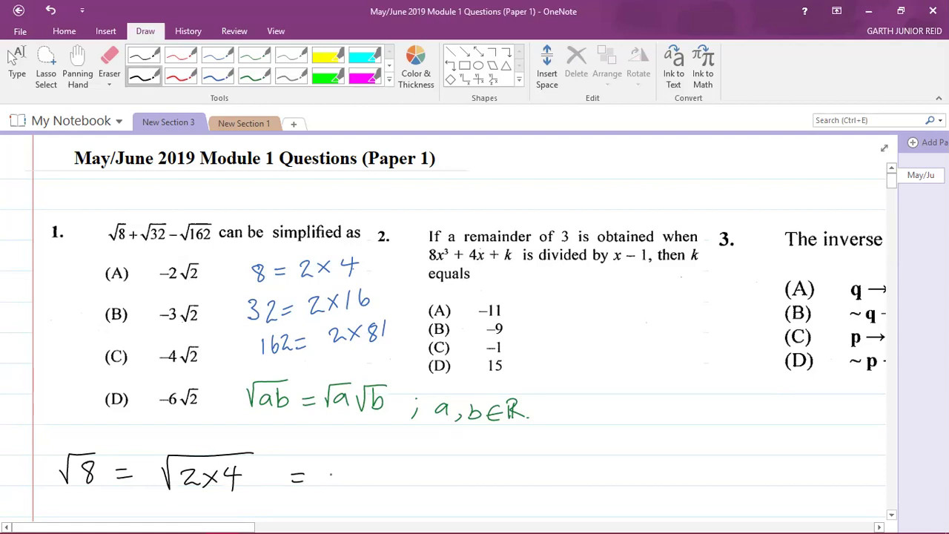
- Complete the line with √2√4 = 2√2 and leave inking
{"action": "mouse_move", "coordinate": [328, 467]}
{"action": "left_mouse_down"}
{"action": "mouse_move", "coordinate": [367, 457]}
{"action": "mouse_move", "coordinate": [357, 476]}
{"action": "mouse_move", "coordinate": [388, 489]}
{"action": "mouse_move", "coordinate": [393, 471]}
{"action": "mouse_move", "coordinate": [421, 458]}
{"action": "left_mouse_up"}
{"action": "mouse_move", "coordinate": [408, 469]}
{"action": "left_mouse_down"}
{"action": "mouse_move", "coordinate": [401, 484]}
{"action": "mouse_move", "coordinate": [418, 480]}
{"action": "left_mouse_up"}
{"action": "left_click_drag", "start_coordinate": [413, 467], "coordinate": [412, 494]}
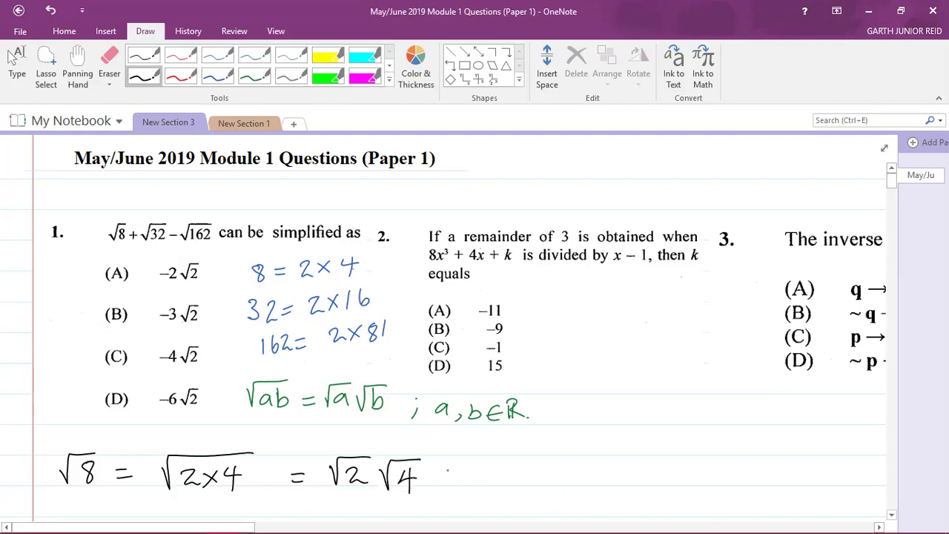
{"action": "left_click_drag", "start_coordinate": [458, 470], "coordinate": [473, 469]}
{"action": "left_click_drag", "start_coordinate": [459, 479], "coordinate": [473, 478]}
{"action": "mouse_move", "coordinate": [490, 466]}
{"action": "left_mouse_down"}
{"action": "mouse_move", "coordinate": [505, 482]}
{"action": "mouse_move", "coordinate": [526, 476]}
{"action": "mouse_move", "coordinate": [527, 460]}
{"action": "mouse_move", "coordinate": [560, 453]}
{"action": "mouse_move", "coordinate": [559, 483]}
{"action": "left_mouse_up"}
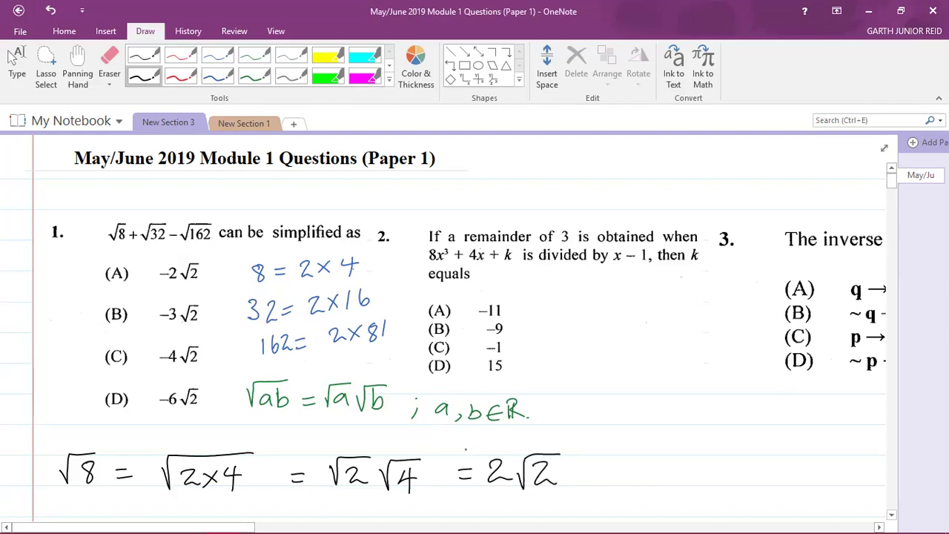
{"action": "key", "text": "Escape"}
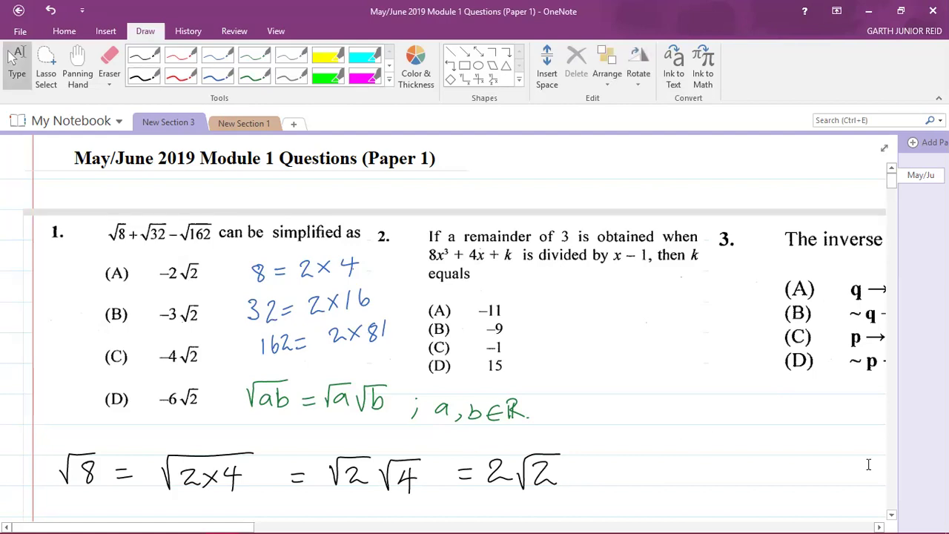
- Scroll down and, in black ink, write √32 = √(2×16) = on the next line
{"action": "left_click", "coordinate": [892, 515]}
{"action": "scroll", "coordinate": [891, 515], "scroll_direction": "down", "scroll_amount": 5}
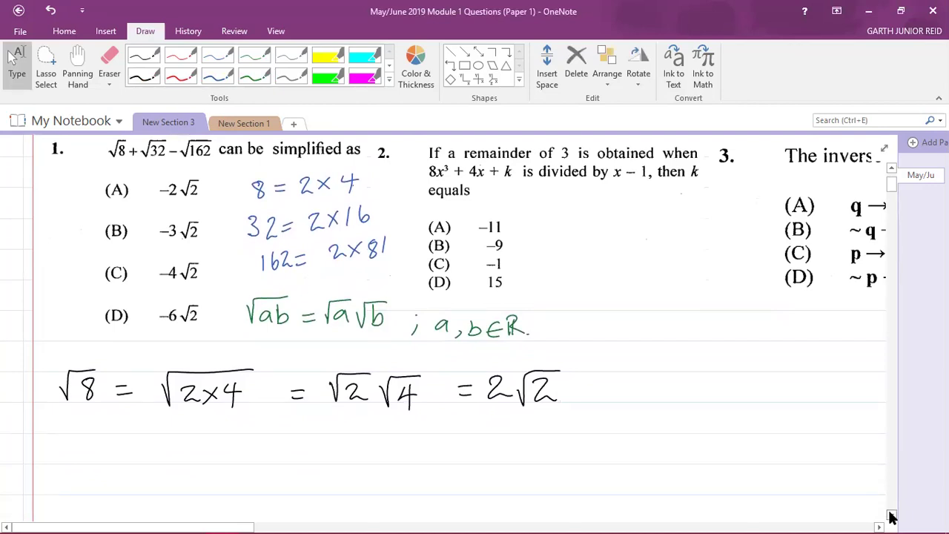
{"action": "left_click", "coordinate": [144, 76]}
{"action": "mouse_move", "coordinate": [54, 442]}
{"action": "left_mouse_down"}
{"action": "mouse_move", "coordinate": [63, 463]}
{"action": "mouse_move", "coordinate": [74, 429]}
{"action": "mouse_move", "coordinate": [106, 428]}
{"action": "mouse_move", "coordinate": [69, 462]}
{"action": "mouse_move", "coordinate": [137, 450]}
{"action": "left_mouse_up"}
{"action": "mouse_move", "coordinate": [122, 458]}
{"action": "left_mouse_down"}
{"action": "mouse_move", "coordinate": [175, 460]}
{"action": "mouse_move", "coordinate": [176, 444]}
{"action": "mouse_move", "coordinate": [252, 435]}
{"action": "left_mouse_up"}
{"action": "left_click_drag", "start_coordinate": [189, 454], "coordinate": [220, 462]}
{"action": "mouse_move", "coordinate": [220, 449]}
{"action": "left_mouse_down"}
{"action": "mouse_move", "coordinate": [208, 462]}
{"action": "mouse_move", "coordinate": [225, 463]}
{"action": "left_mouse_up"}
{"action": "mouse_move", "coordinate": [238, 444]}
{"action": "left_mouse_down"}
{"action": "mouse_move", "coordinate": [232, 460]}
{"action": "mouse_move", "coordinate": [308, 459]}
{"action": "left_mouse_up"}
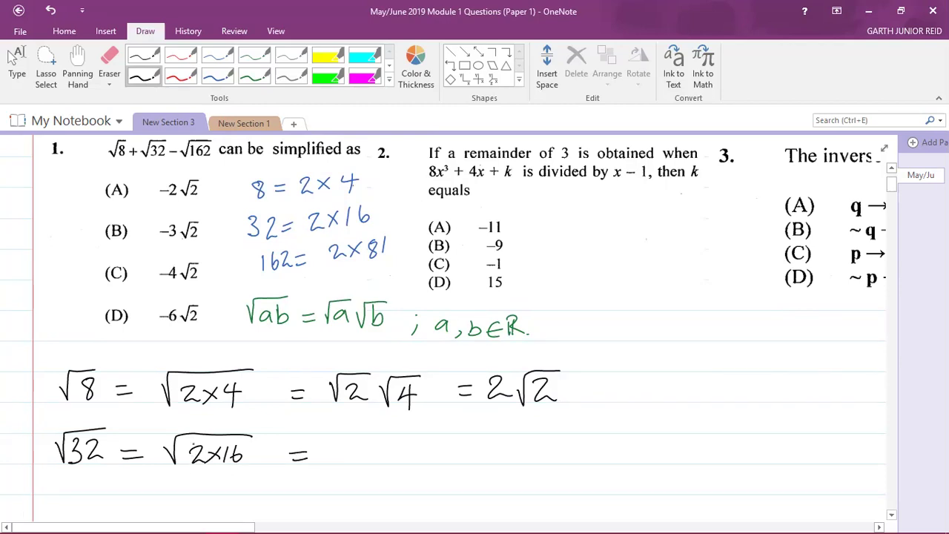
- Finish the √32 line with √2√16 = 4√2 and leave inking
{"action": "left_click_drag", "start_coordinate": [333, 447], "coordinate": [382, 436]}
{"action": "mouse_move", "coordinate": [360, 449]}
{"action": "left_mouse_down"}
{"action": "mouse_move", "coordinate": [364, 465]}
{"action": "mouse_move", "coordinate": [384, 464]}
{"action": "mouse_move", "coordinate": [414, 438]}
{"action": "mouse_move", "coordinate": [452, 434]}
{"action": "mouse_move", "coordinate": [426, 462]}
{"action": "left_mouse_up"}
{"action": "mouse_move", "coordinate": [442, 442]}
{"action": "left_mouse_down"}
{"action": "mouse_move", "coordinate": [431, 458]}
{"action": "mouse_move", "coordinate": [495, 449]}
{"action": "left_mouse_up"}
{"action": "left_click_drag", "start_coordinate": [479, 457], "coordinate": [498, 456]}
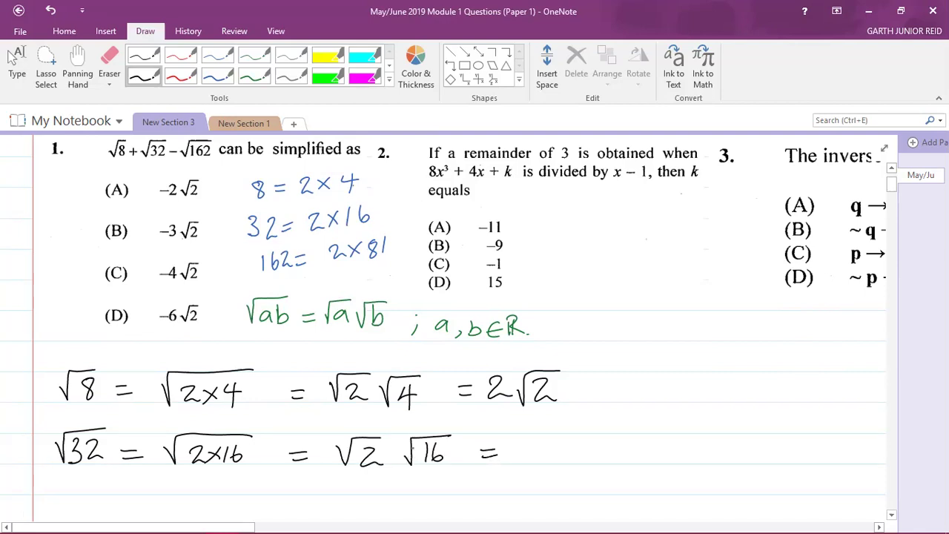
{"action": "mouse_move", "coordinate": [528, 447]}
{"action": "left_mouse_down"}
{"action": "mouse_move", "coordinate": [540, 458]}
{"action": "mouse_move", "coordinate": [533, 465]}
{"action": "mouse_move", "coordinate": [562, 436]}
{"action": "mouse_move", "coordinate": [588, 435]}
{"action": "left_mouse_up"}
{"action": "mouse_move", "coordinate": [568, 445]}
{"action": "left_mouse_down"}
{"action": "mouse_move", "coordinate": [567, 460]}
{"action": "mouse_move", "coordinate": [584, 458]}
{"action": "left_mouse_up"}
{"action": "key", "text": "Escape"}
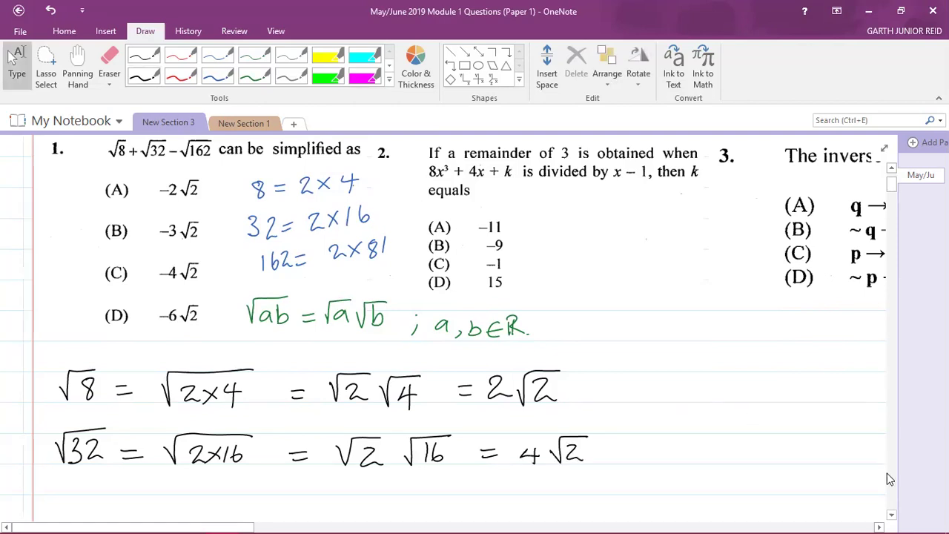
{"action": "left_click", "coordinate": [892, 514]}
- Scroll down and start a third black line with √162 =
{"action": "left_click", "coordinate": [892, 515]}
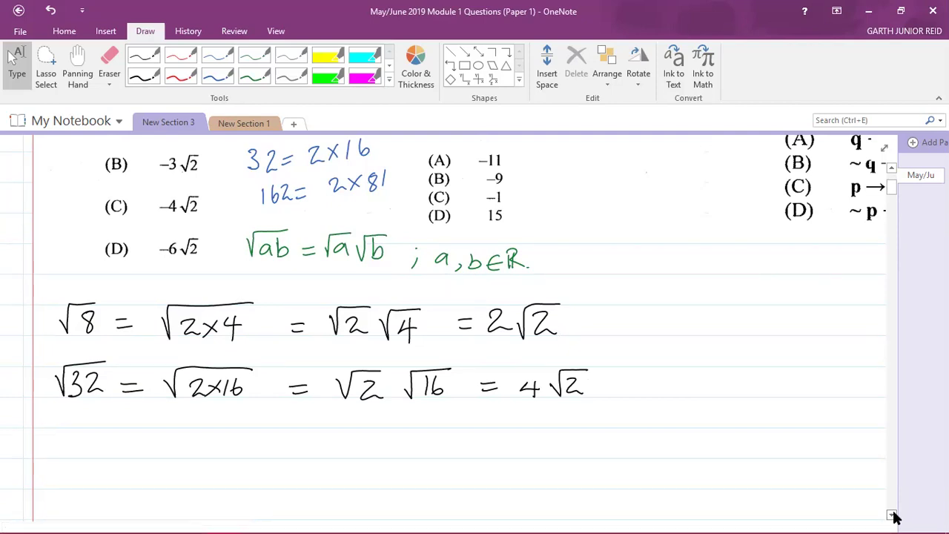
{"action": "mouse_move", "coordinate": [49, 441]}
{"action": "left_mouse_down"}
{"action": "mouse_move", "coordinate": [113, 447]}
{"action": "mouse_move", "coordinate": [73, 457]}
{"action": "left_mouse_up"}
{"action": "mouse_move", "coordinate": [89, 436]}
{"action": "left_mouse_down"}
{"action": "mouse_move", "coordinate": [84, 449]}
{"action": "mouse_move", "coordinate": [95, 454]}
{"action": "left_mouse_up"}
{"action": "mouse_move", "coordinate": [103, 438]}
{"action": "left_mouse_down"}
{"action": "mouse_move", "coordinate": [116, 461]}
{"action": "mouse_move", "coordinate": [150, 444]}
{"action": "left_mouse_up"}
{"action": "mouse_move", "coordinate": [134, 455]}
{"action": "left_mouse_down"}
{"action": "mouse_move", "coordinate": [192, 427]}
{"action": "mouse_move", "coordinate": [292, 429]}
{"action": "left_mouse_up"}
- Continue it with √(2×81) = √2√81 =, leaving the result blank
{"action": "left_click_drag", "start_coordinate": [199, 442], "coordinate": [220, 456]}
{"action": "mouse_move", "coordinate": [223, 445]}
{"action": "left_mouse_down"}
{"action": "mouse_move", "coordinate": [239, 455]}
{"action": "mouse_move", "coordinate": [226, 457]}
{"action": "left_mouse_up"}
{"action": "mouse_move", "coordinate": [258, 444]}
{"action": "left_mouse_down"}
{"action": "mouse_move", "coordinate": [252, 457]}
{"action": "mouse_move", "coordinate": [261, 445]}
{"action": "left_mouse_up"}
{"action": "mouse_move", "coordinate": [273, 439]}
{"action": "left_mouse_down"}
{"action": "mouse_move", "coordinate": [278, 460]}
{"action": "mouse_move", "coordinate": [331, 442]}
{"action": "mouse_move", "coordinate": [332, 450]}
{"action": "left_mouse_up"}
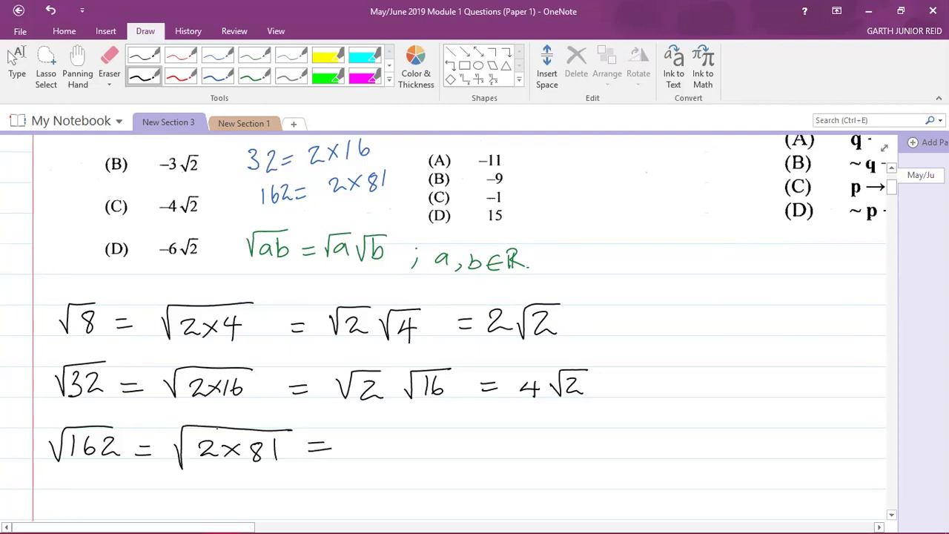
{"action": "mouse_move", "coordinate": [347, 447]}
{"action": "left_mouse_down"}
{"action": "mouse_move", "coordinate": [365, 430]}
{"action": "mouse_move", "coordinate": [390, 429]}
{"action": "left_mouse_up"}
{"action": "mouse_move", "coordinate": [369, 439]}
{"action": "left_mouse_down"}
{"action": "mouse_move", "coordinate": [387, 461]}
{"action": "mouse_move", "coordinate": [416, 452]}
{"action": "mouse_move", "coordinate": [420, 464]}
{"action": "mouse_move", "coordinate": [454, 433]}
{"action": "mouse_move", "coordinate": [438, 445]}
{"action": "mouse_move", "coordinate": [446, 463]}
{"action": "mouse_move", "coordinate": [508, 447]}
{"action": "left_mouse_up"}
{"action": "left_click_drag", "start_coordinate": [491, 456], "coordinate": [512, 456]}
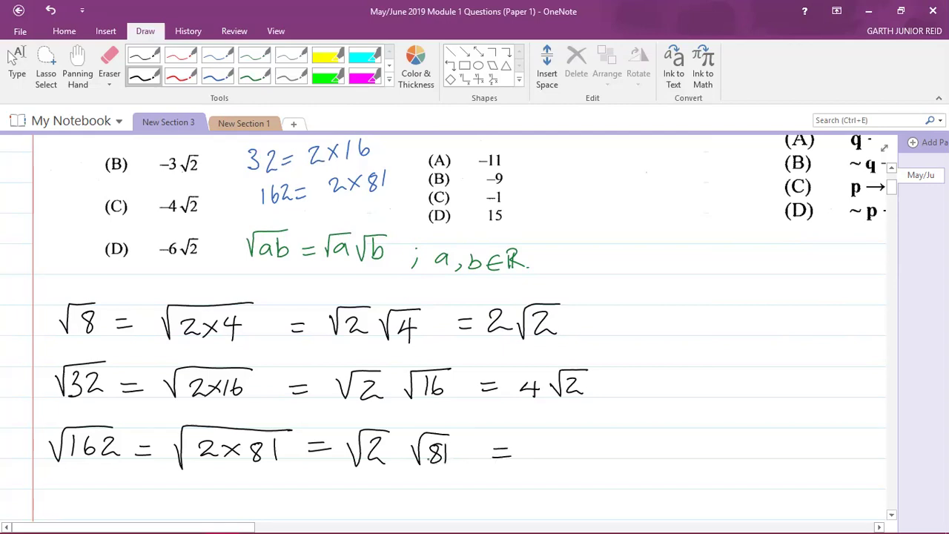